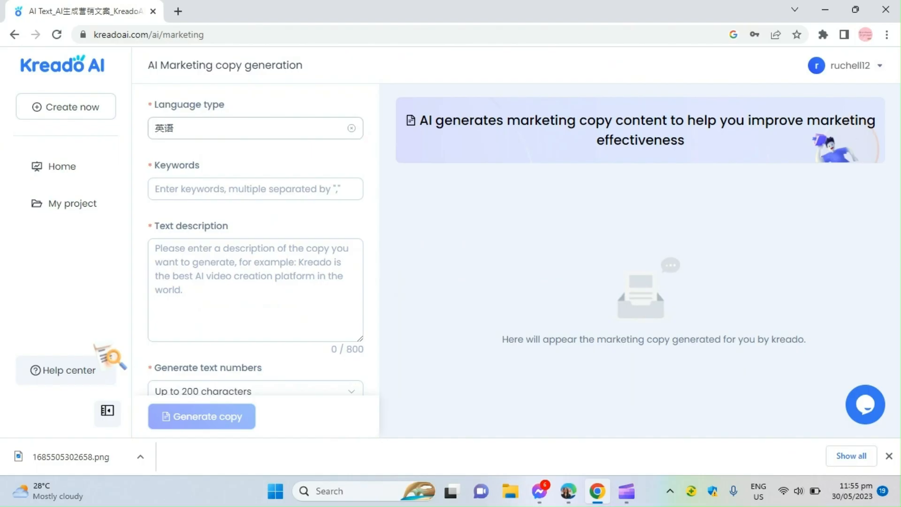
Step: Set the marketing copy language to English and enter "commercial ai purpos" as the keywords
{"action": "left_click", "coordinate": [358, 134]}
{"action": "left_click", "coordinate": [170, 195]}
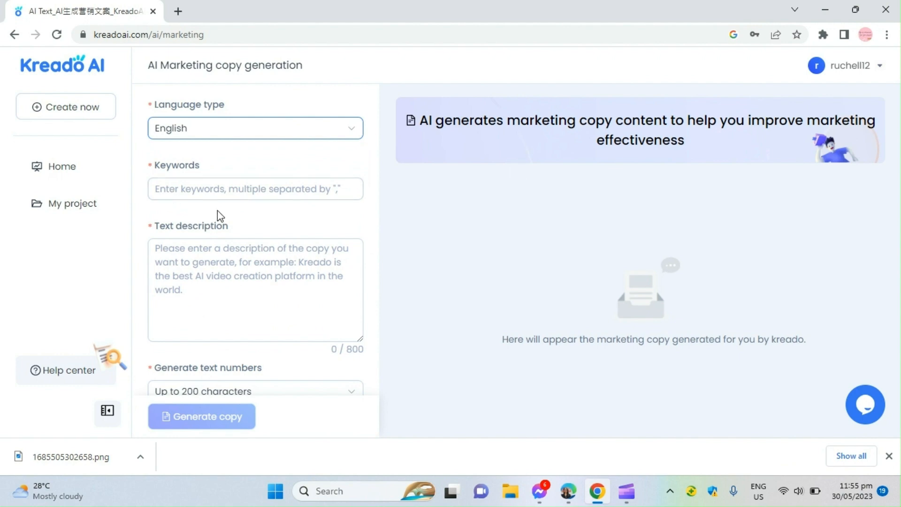
{"action": "left_click", "coordinate": [278, 188]}
{"action": "type", "text": "commercial ai purpos"}
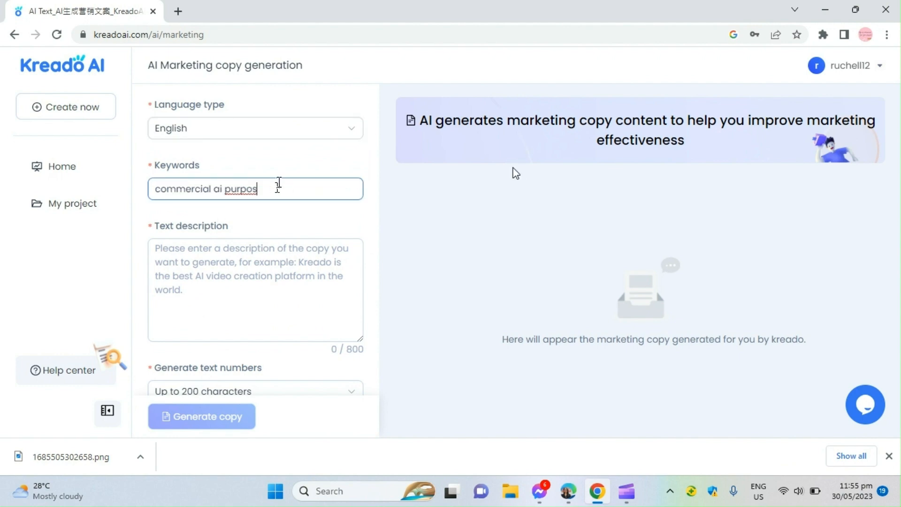
Step: Switch to ChatGPT and look through the "AI Avatars for Commercial" conversation for text to use as the description
{"action": "left_click", "coordinate": [219, 254]}
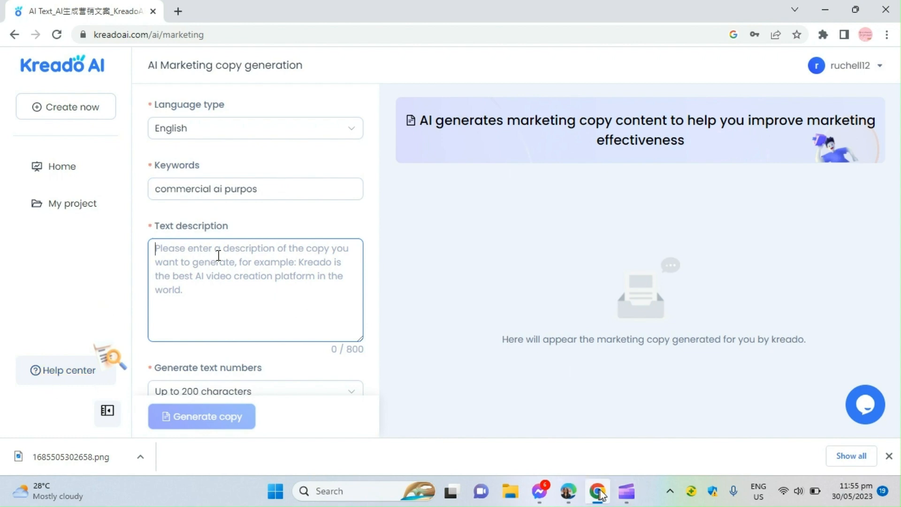
{"action": "left_click", "coordinate": [569, 491]}
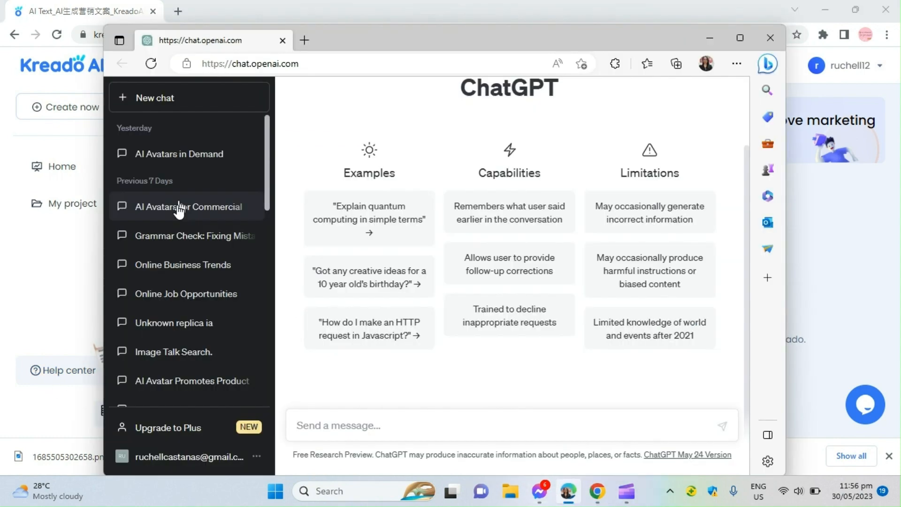
{"action": "left_click", "coordinate": [179, 209]}
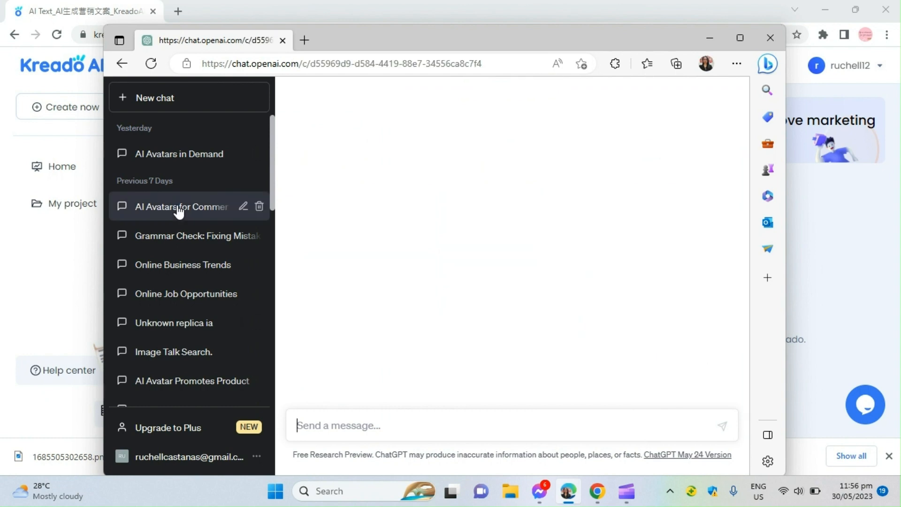
{"action": "scroll", "coordinate": [478, 262], "scroll_direction": "up", "scroll_amount": 3}
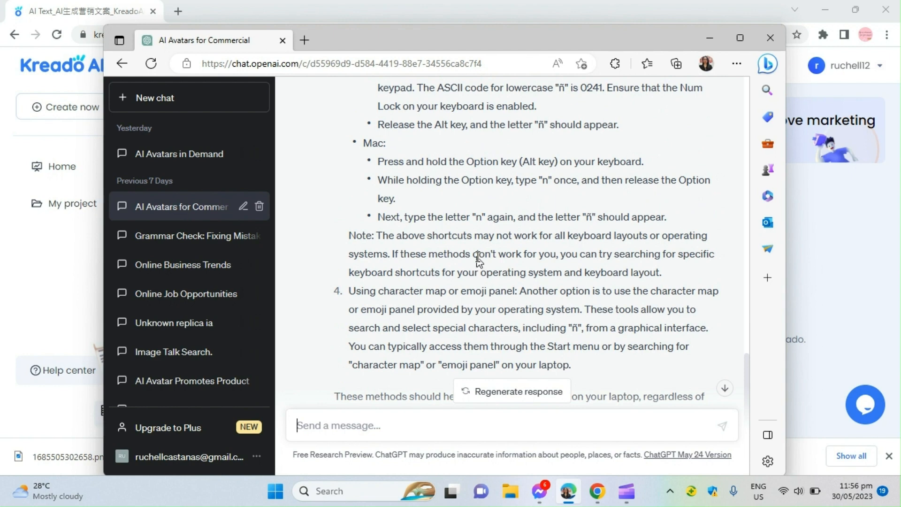
{"action": "scroll", "coordinate": [478, 256], "scroll_direction": "up", "scroll_amount": 5}
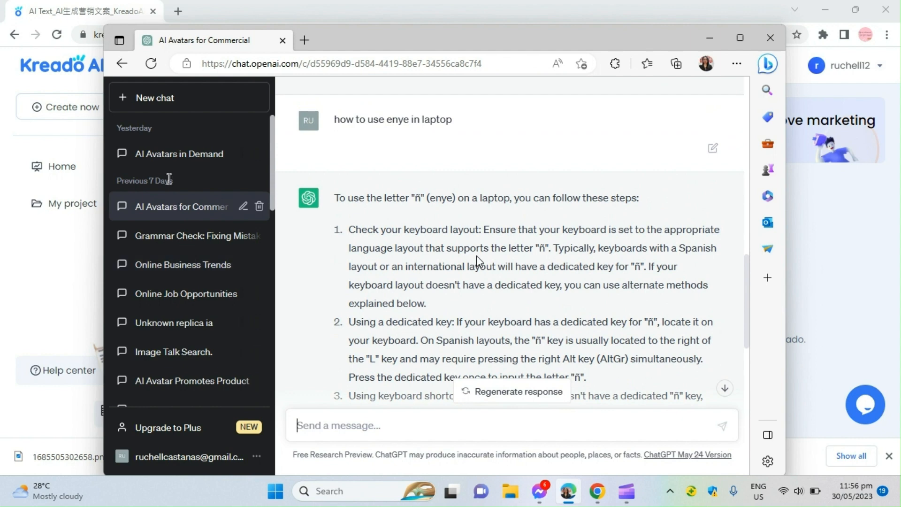
Step: Read through the "AI Avatars in Demand" conversation for usable description text
{"action": "left_click", "coordinate": [169, 164]}
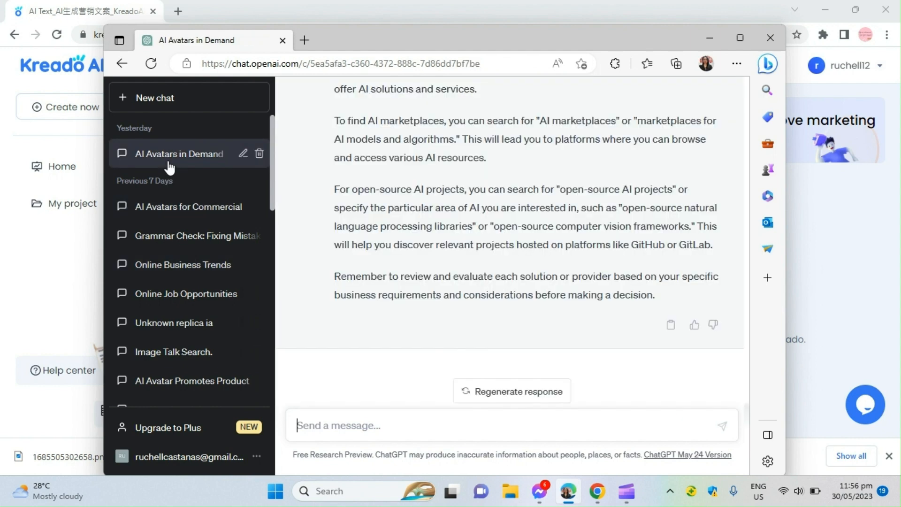
{"action": "scroll", "coordinate": [514, 223], "scroll_direction": "up", "scroll_amount": 5}
{"action": "scroll", "coordinate": [497, 233], "scroll_direction": "down", "scroll_amount": 3}
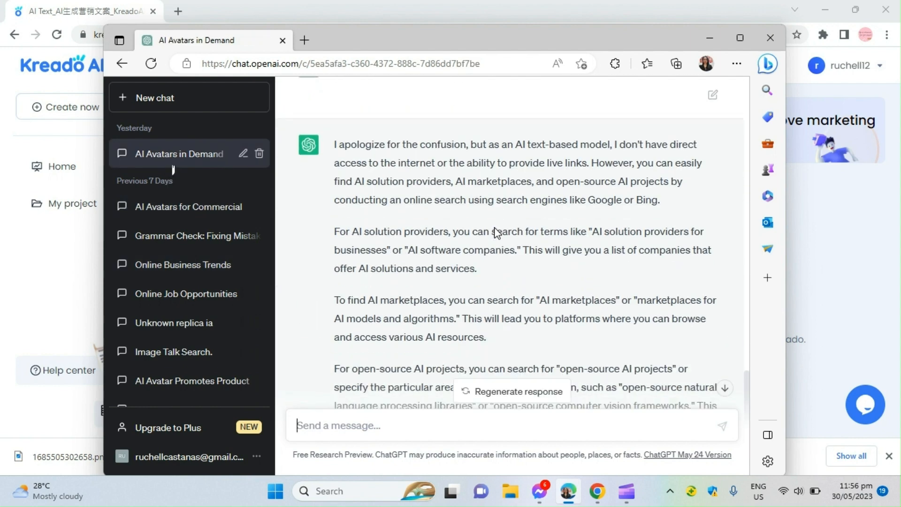
{"action": "scroll", "coordinate": [496, 224], "scroll_direction": "down", "scroll_amount": 4}
{"action": "scroll", "coordinate": [495, 226], "scroll_direction": "up", "scroll_amount": 11}
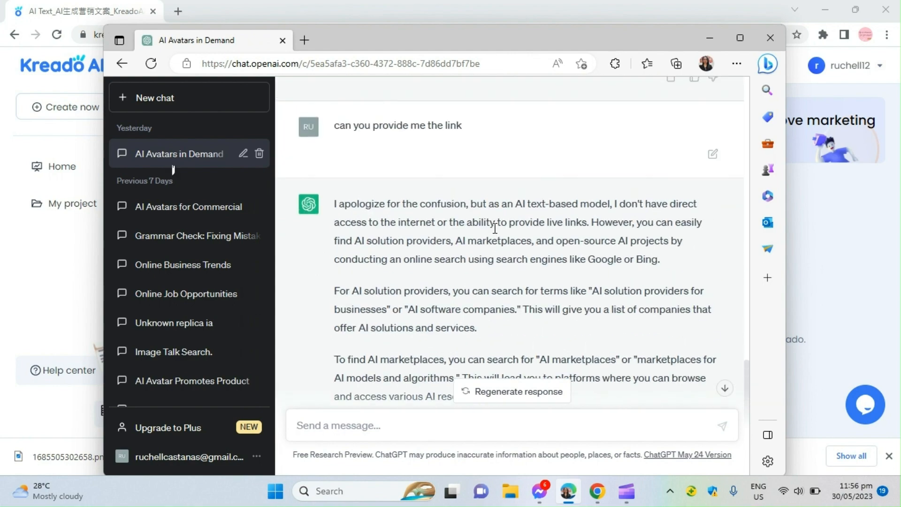
{"action": "scroll", "coordinate": [495, 229], "scroll_direction": "up", "scroll_amount": 6}
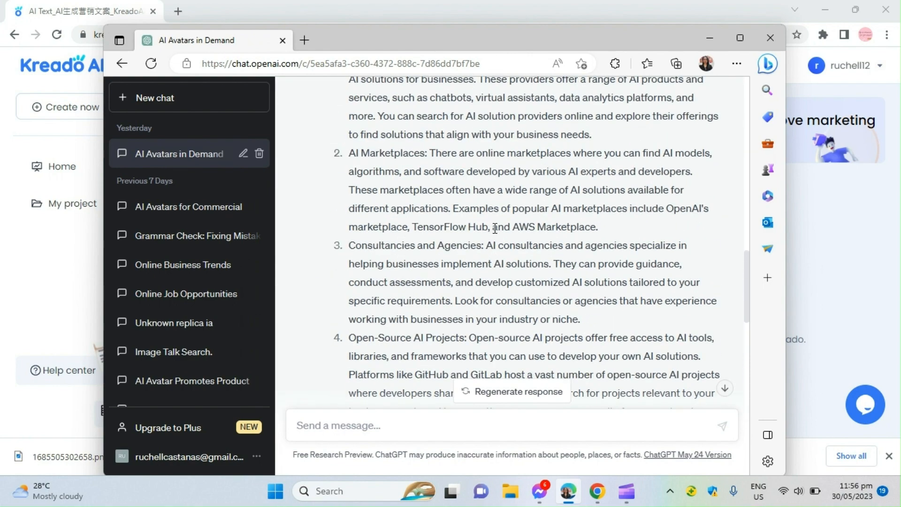
{"action": "scroll", "coordinate": [496, 228], "scroll_direction": "up", "scroll_amount": 8}
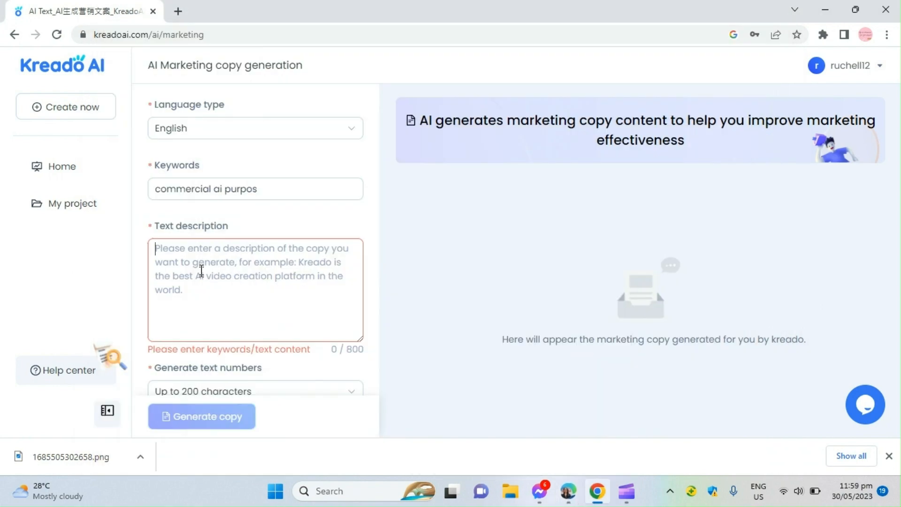
Step: Paste the copied Custom AI Development text into the Kreado AI text description and delete the stray word "Virtual" at its end
{"action": "key", "text": "ctrl+v"}
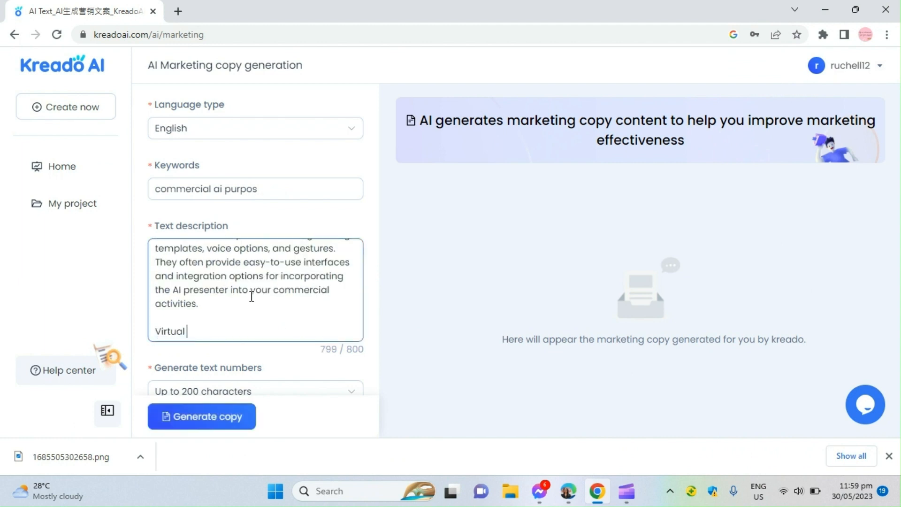
{"action": "scroll", "coordinate": [252, 296], "scroll_direction": "up", "scroll_amount": 5}
{"action": "scroll", "coordinate": [252, 297], "scroll_direction": "down", "scroll_amount": 5}
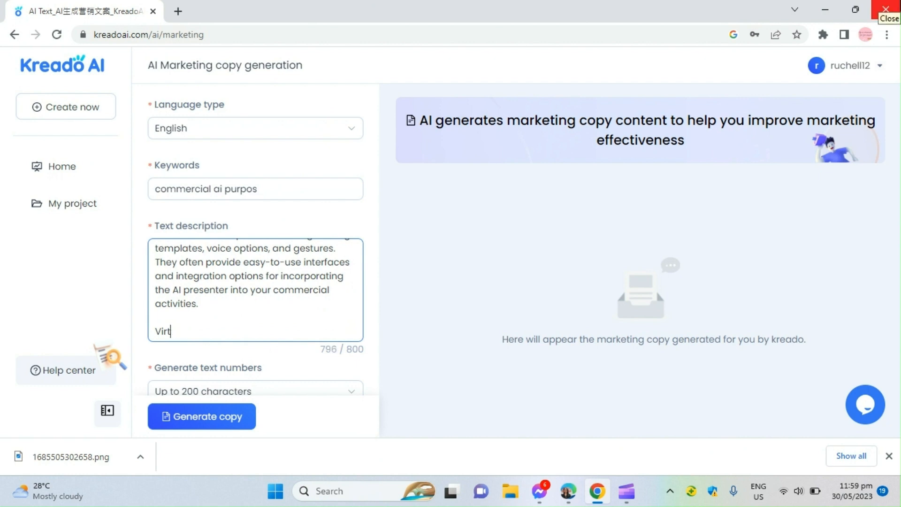
{"action": "key", "text": "BackSpace"}
{"action": "key", "text": "BackSpace"}
{"action": "key", "text": "BackSpace"}
{"action": "key", "text": "BackSpace"}
{"action": "key", "text": "BackSpace"}
{"action": "key", "text": "BackSpace"}
Step: Generate the marketing copy and read through the generated versions against the source description
{"action": "left_click", "coordinate": [207, 422]}
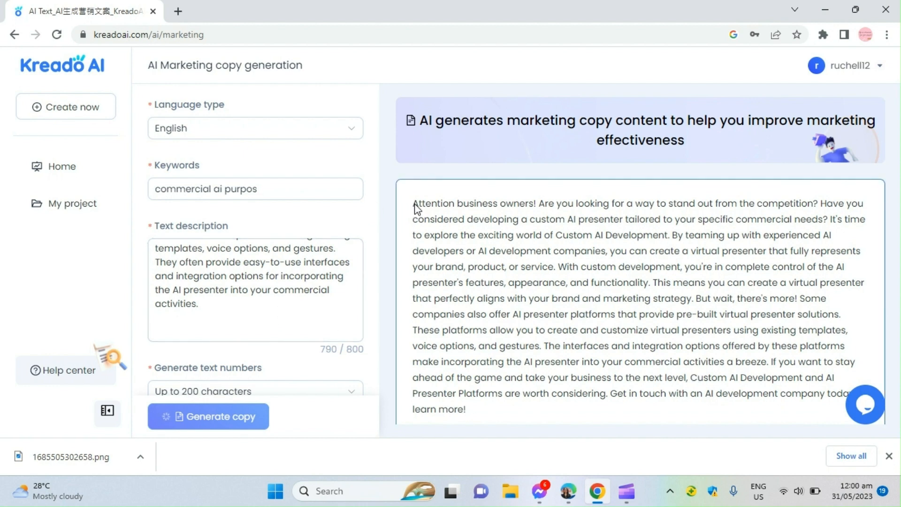
{"action": "left_click_drag", "start_coordinate": [415, 207], "coordinate": [605, 374]}
{"action": "scroll", "coordinate": [562, 306], "scroll_direction": "down", "scroll_amount": 5}
{"action": "scroll", "coordinate": [561, 302], "scroll_direction": "up", "scroll_amount": 6}
{"action": "scroll", "coordinate": [559, 300], "scroll_direction": "up", "scroll_amount": 2}
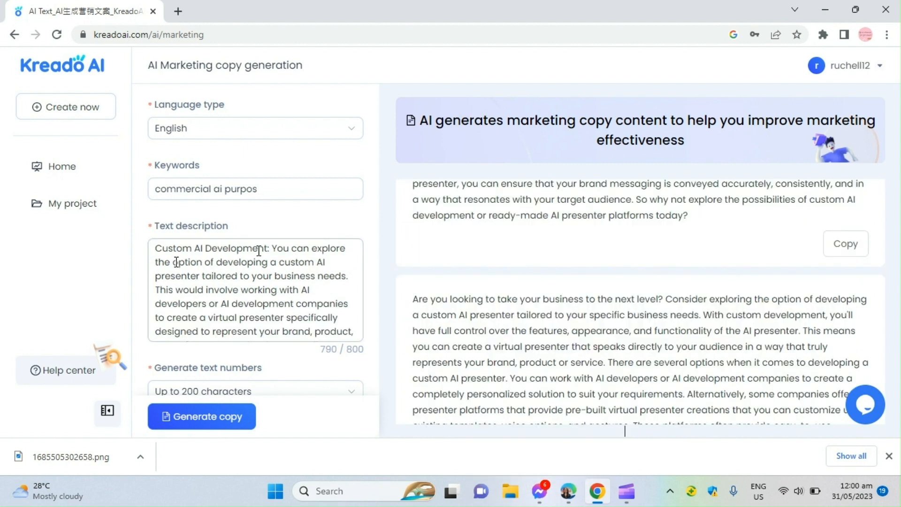
Step: Set the length of the generated text to up to 500 characters
{"action": "scroll", "coordinate": [277, 401], "scroll_direction": "down", "scroll_amount": 1}
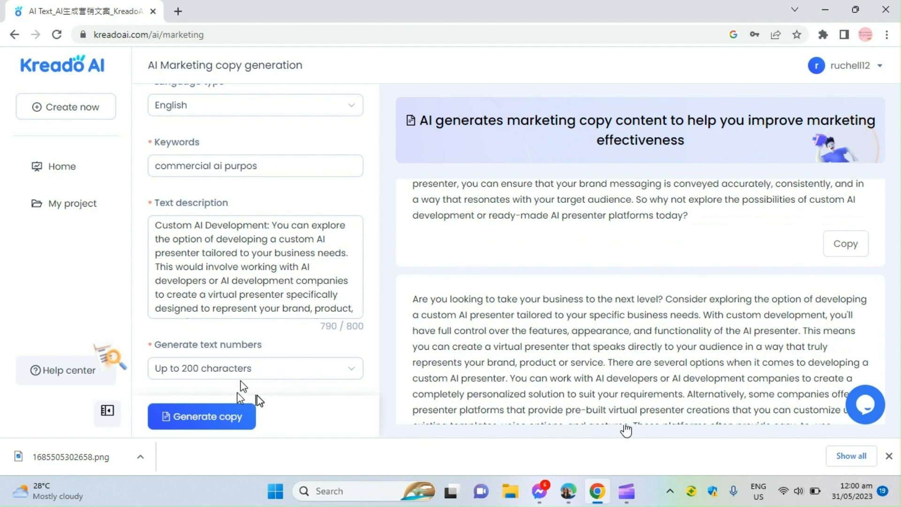
{"action": "left_click", "coordinate": [351, 370]}
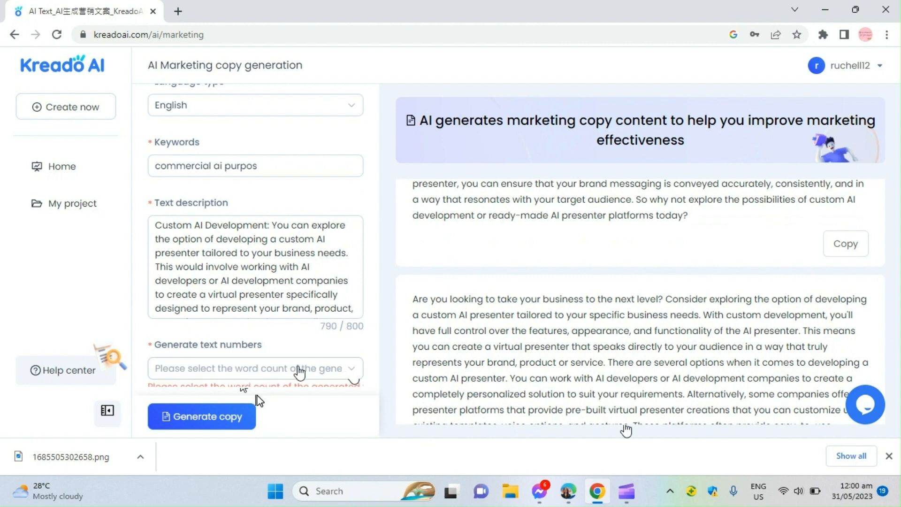
{"action": "scroll", "coordinate": [300, 373], "scroll_direction": "down", "scroll_amount": 1}
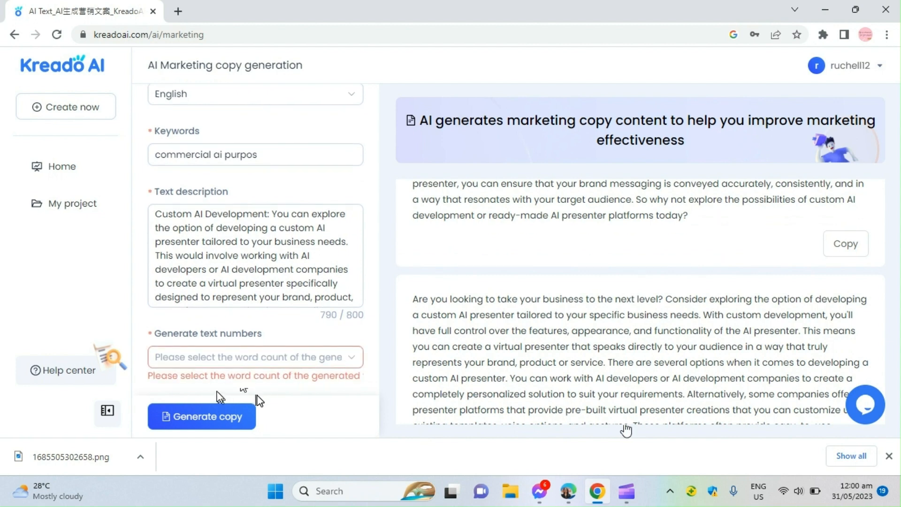
{"action": "left_click", "coordinate": [209, 360]}
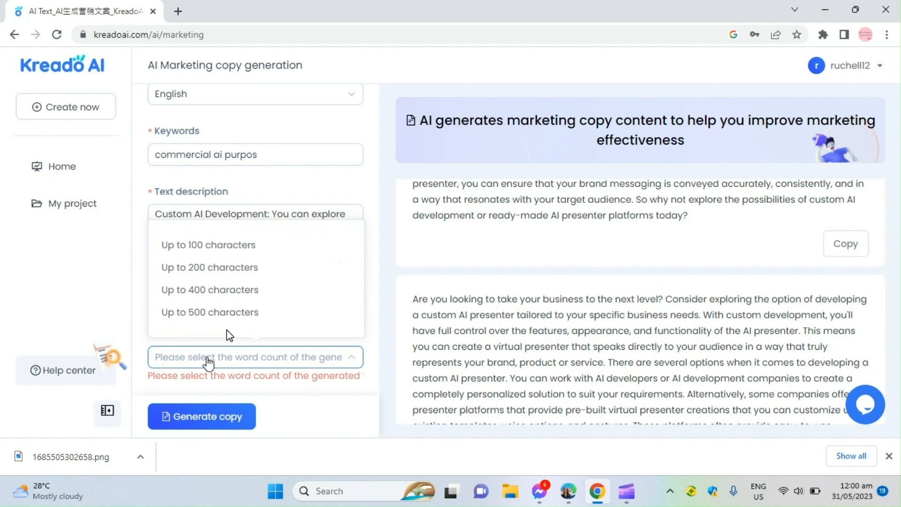
{"action": "left_click", "coordinate": [227, 313]}
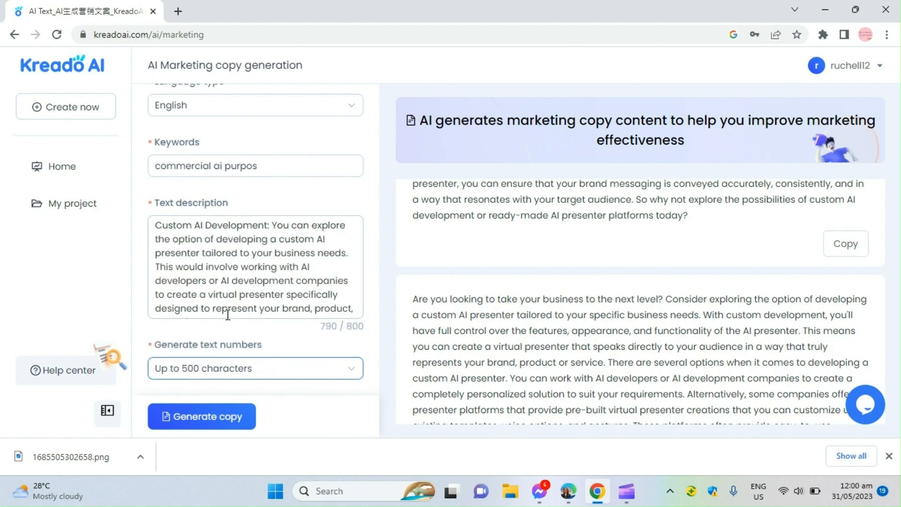
Step: Review the description and existing copy, generate the marketing copy again at the new length, and look over the output
{"action": "scroll", "coordinate": [354, 303], "scroll_direction": "down", "scroll_amount": 5}
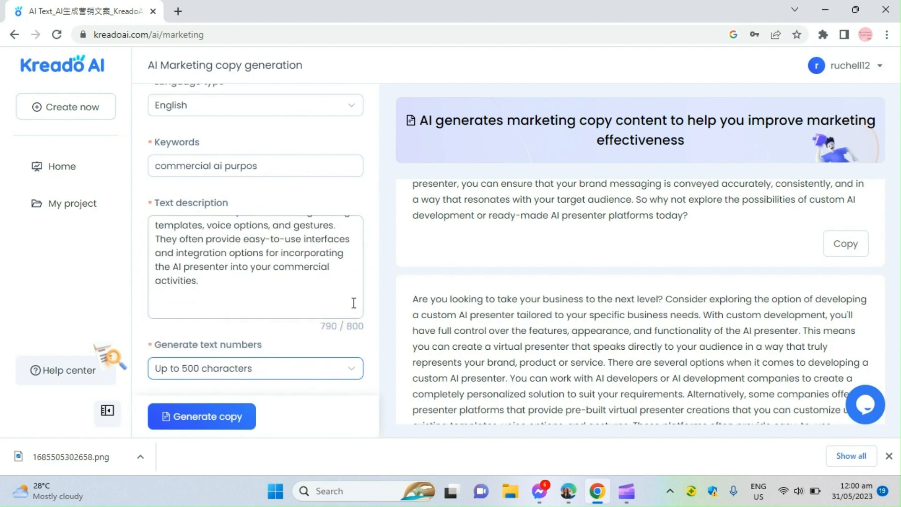
{"action": "scroll", "coordinate": [493, 308], "scroll_direction": "down", "scroll_amount": 4}
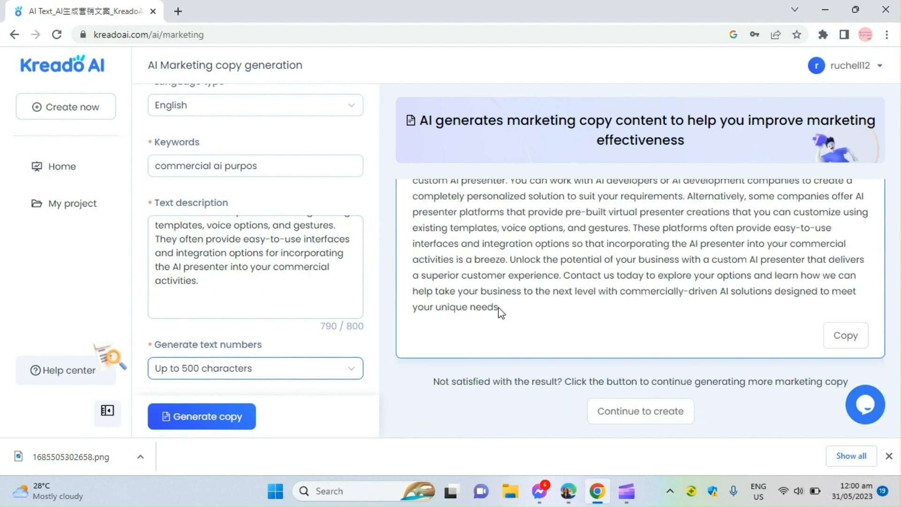
{"action": "left_click", "coordinate": [237, 425]}
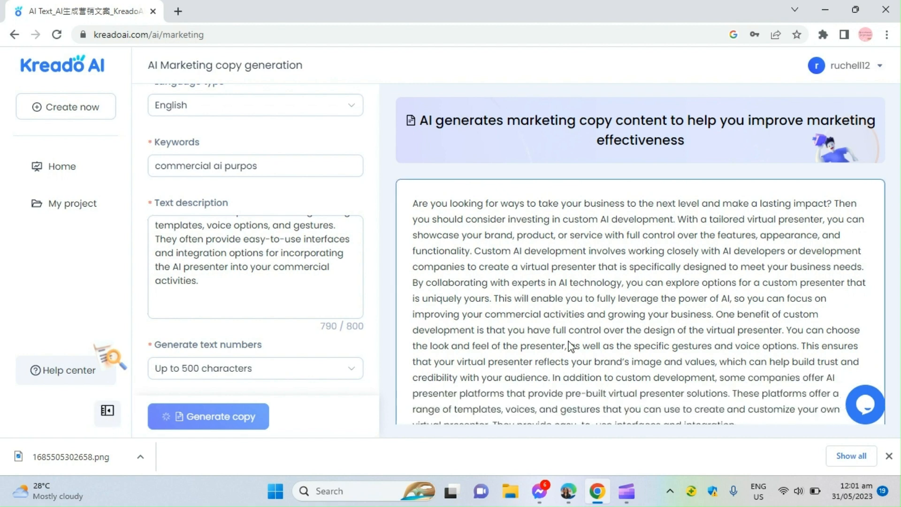
{"action": "scroll", "coordinate": [564, 240], "scroll_direction": "down", "scroll_amount": 5}
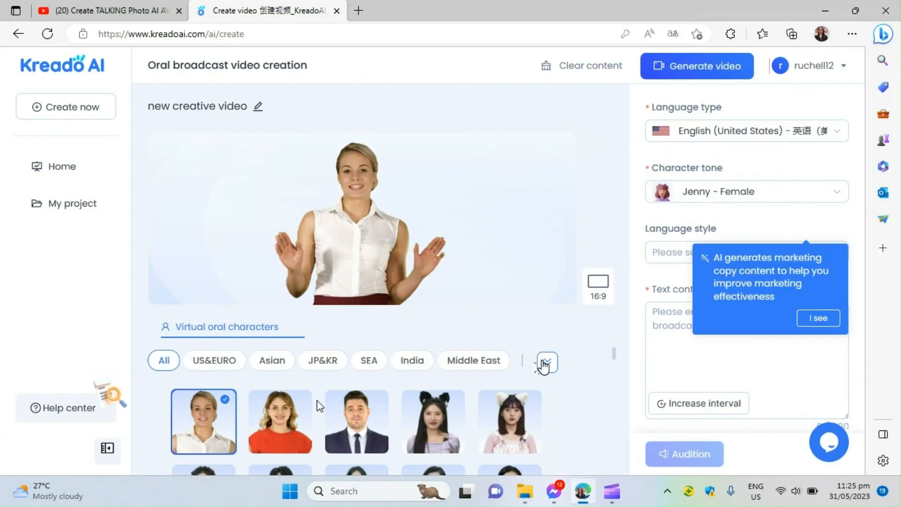
Step: Filter the virtual oral characters by the Business category and browse the matching avatars
{"action": "left_click", "coordinate": [546, 362]}
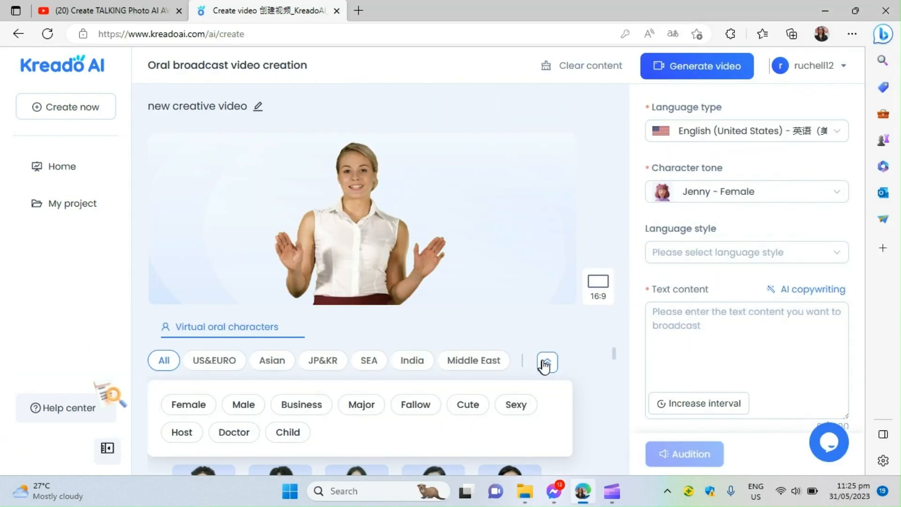
{"action": "left_click", "coordinate": [302, 406]}
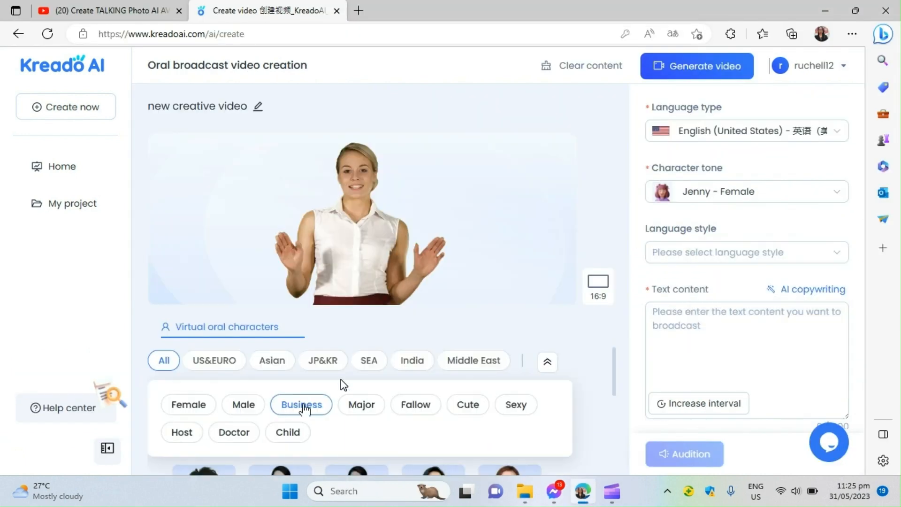
{"action": "scroll", "coordinate": [342, 381], "scroll_direction": "down", "scroll_amount": 2}
{"action": "mouse_move", "coordinate": [343, 384]}
{"action": "scroll", "coordinate": [343, 384], "scroll_direction": "down", "scroll_amount": 3}
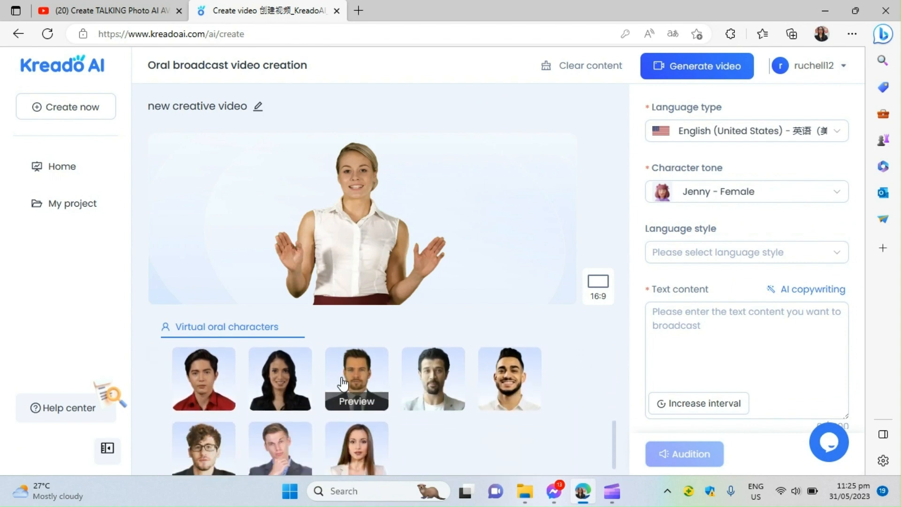
{"action": "scroll", "coordinate": [343, 384], "scroll_direction": "down", "scroll_amount": 1}
{"action": "scroll", "coordinate": [344, 383], "scroll_direction": "up", "scroll_amount": 4}
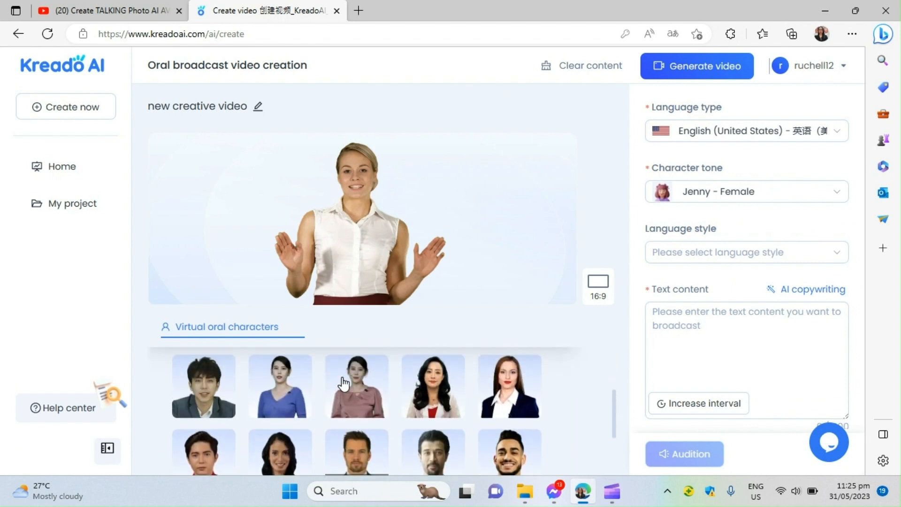
{"action": "scroll", "coordinate": [375, 389], "scroll_direction": "up", "scroll_amount": 1}
{"action": "scroll", "coordinate": [377, 388], "scroll_direction": "down", "scroll_amount": 3}
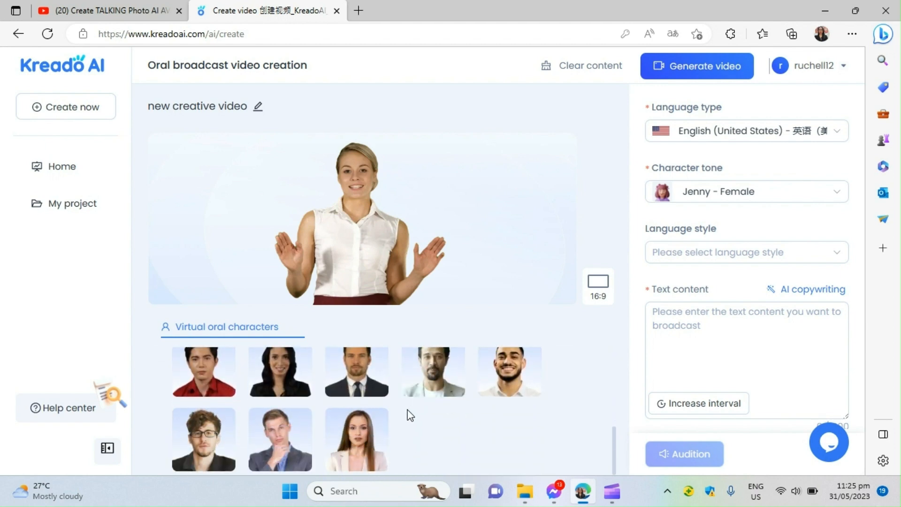
Step: Preview the long-haired woman in the light blazer in the last row of characters, and close the preview
{"action": "left_click", "coordinate": [359, 456]}
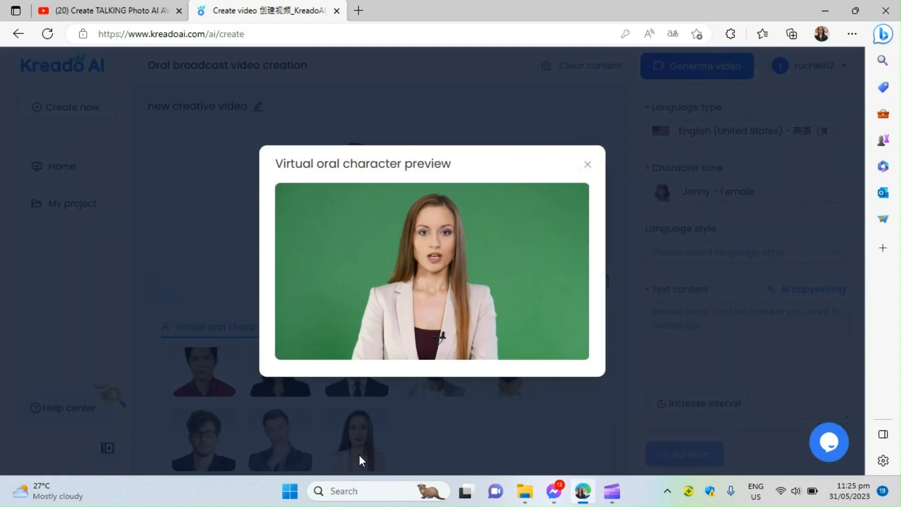
{"action": "mouse_move", "coordinate": [378, 296]}
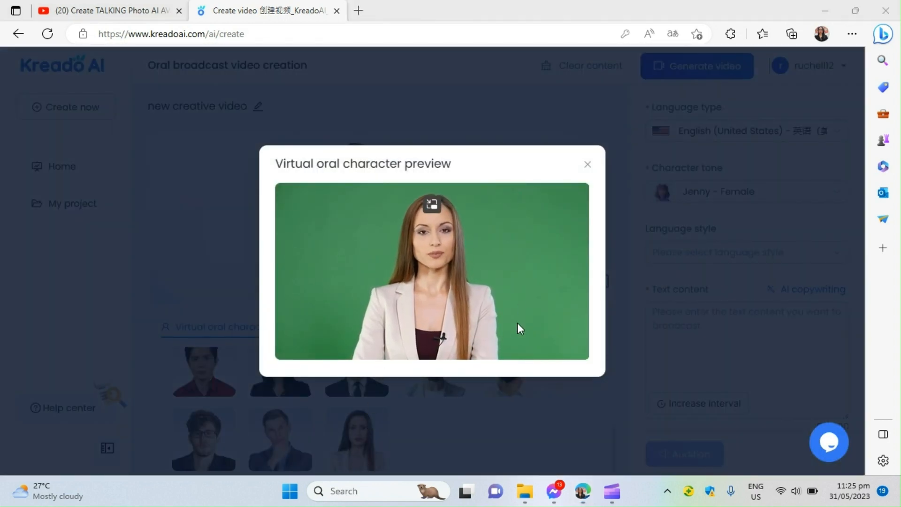
{"action": "mouse_move", "coordinate": [517, 322]}
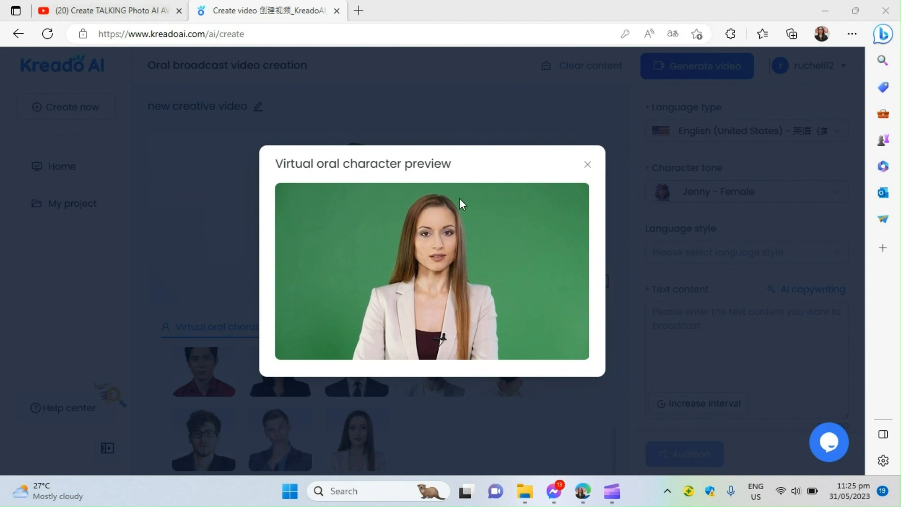
{"action": "left_click", "coordinate": [587, 166]}
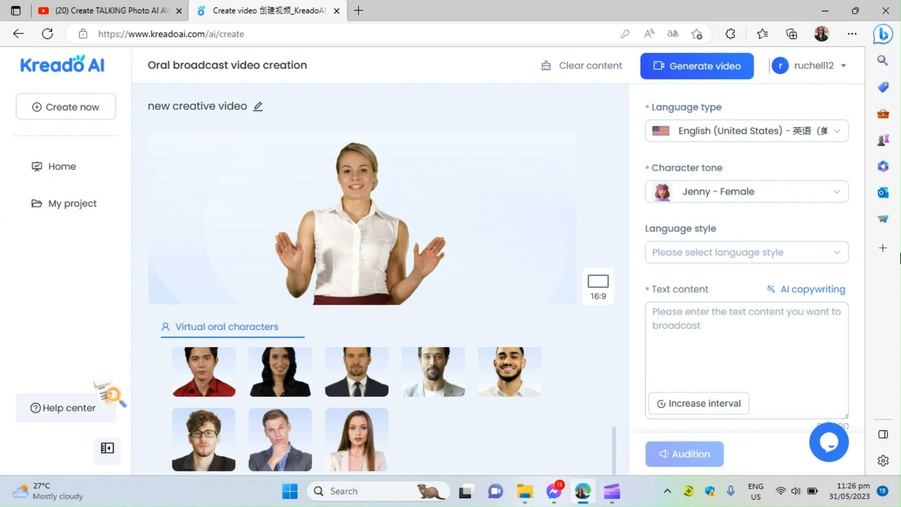
Step: Set the language style to customerservice and choose the long-haired woman in the light blazer as the video's character
{"action": "left_click", "coordinate": [838, 254]}
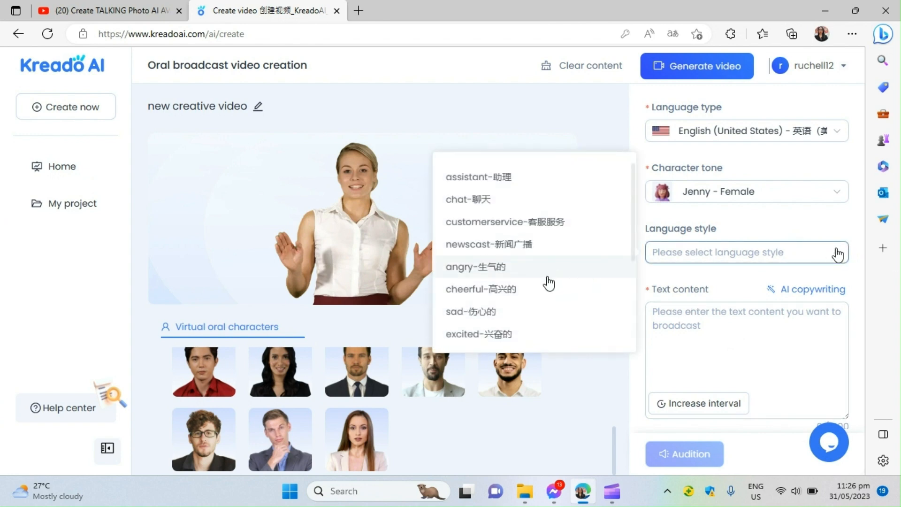
{"action": "left_click", "coordinate": [465, 229]}
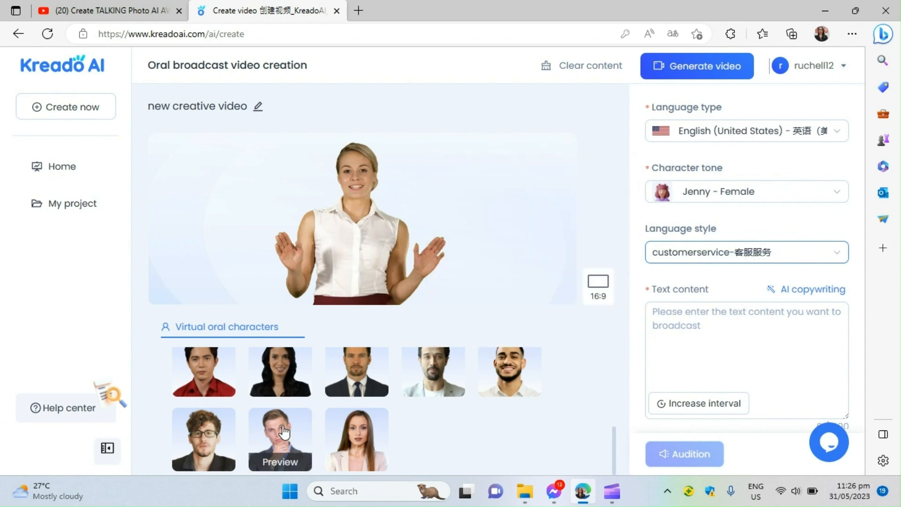
{"action": "left_click", "coordinate": [338, 460]}
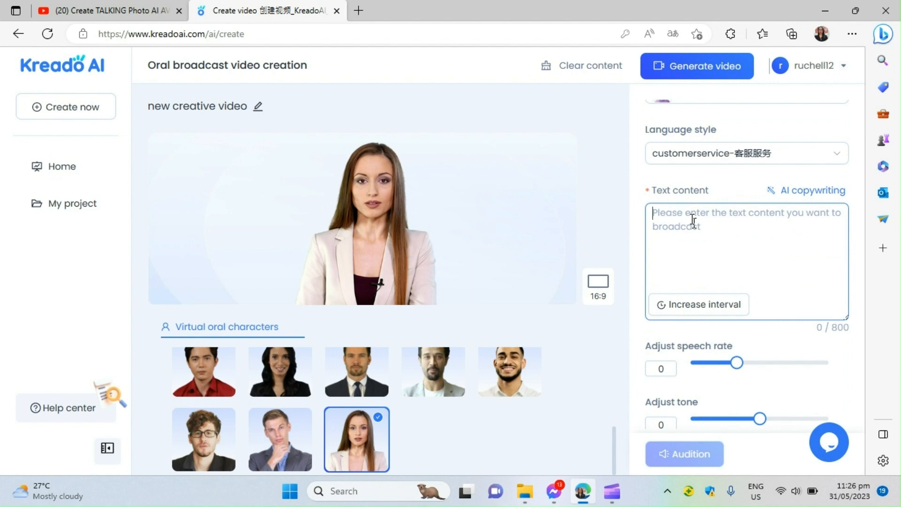
Step: Enter "hello im not real human" as the text content for the character to broadcast
{"action": "left_click", "coordinate": [689, 213]}
{"action": "type", "text": "h"}
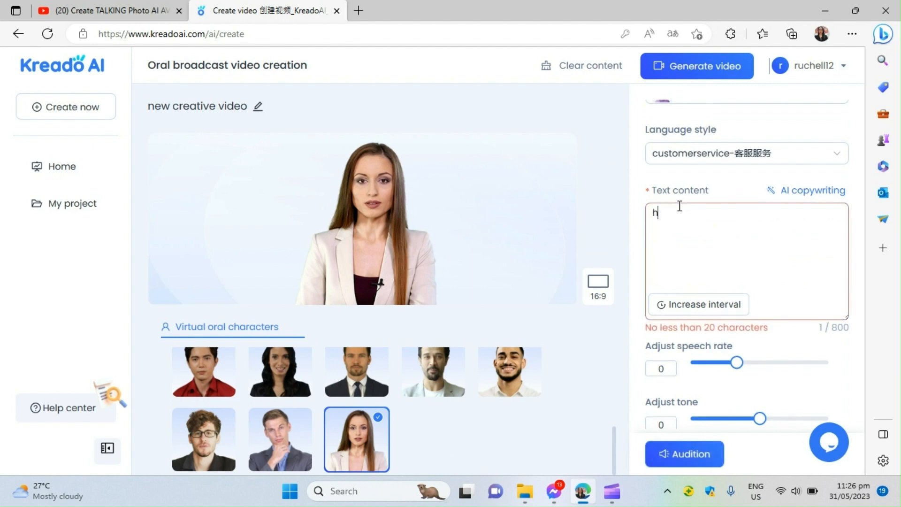
{"action": "type", "text": "ello im not"}
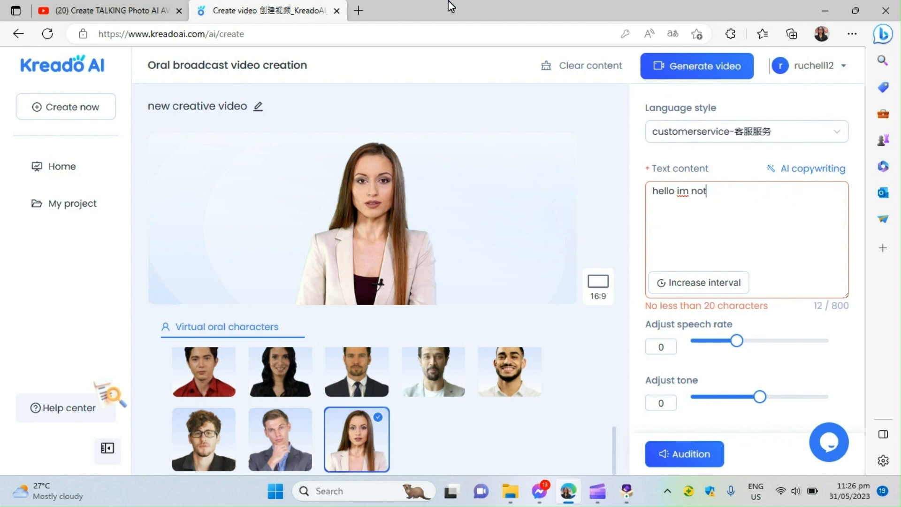
{"action": "type", "text": " real human"}
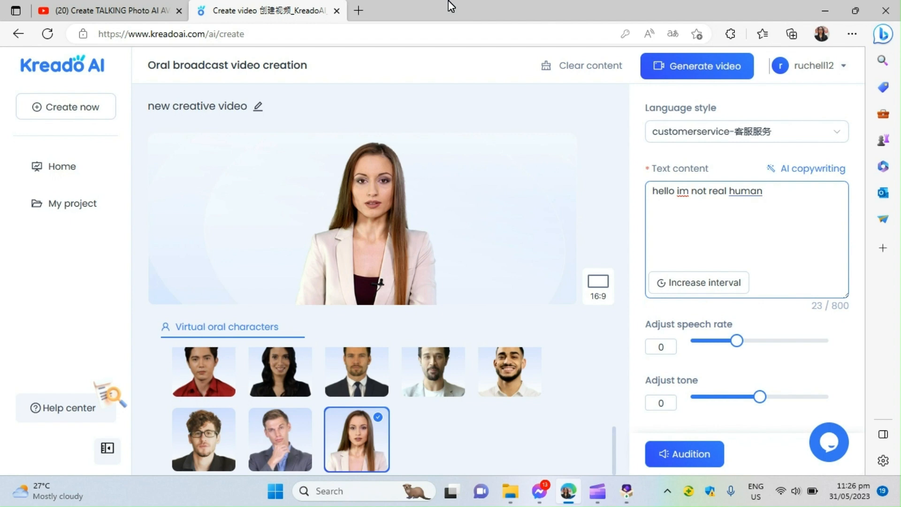
Step: Erase the end of the broadcast text back into the word "real" and retype the ending as "real human"
{"action": "type", "text": " i"}
{"action": "key", "text": "BackSpace"}
{"action": "key", "text": "BackSpace"}
{"action": "key", "text": "BackSpace"}
{"action": "key", "text": "BackSpace"}
{"action": "key", "text": "BackSpace"}
{"action": "key", "text": "BackSpace"}
{"action": "key", "text": "BackSpace"}
{"action": "key", "text": "BackSpace"}
{"action": "key", "text": "BackSpace"}
{"action": "key", "text": "BackSpace"}
{"action": "key", "text": "BackSpace"}
{"action": "key", "text": "BackSpace"}
{"action": "key", "text": "BackSpace"}
{"action": "key", "text": "BackSpace"}
{"action": "key", "text": "BackSpace"}
{"action": "key", "text": "BackSpace"}
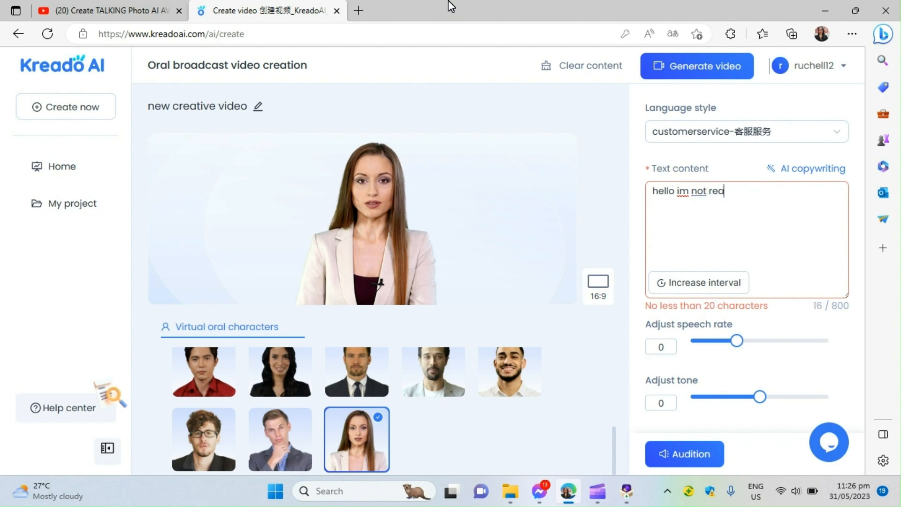
{"action": "type", "text": "huma"}
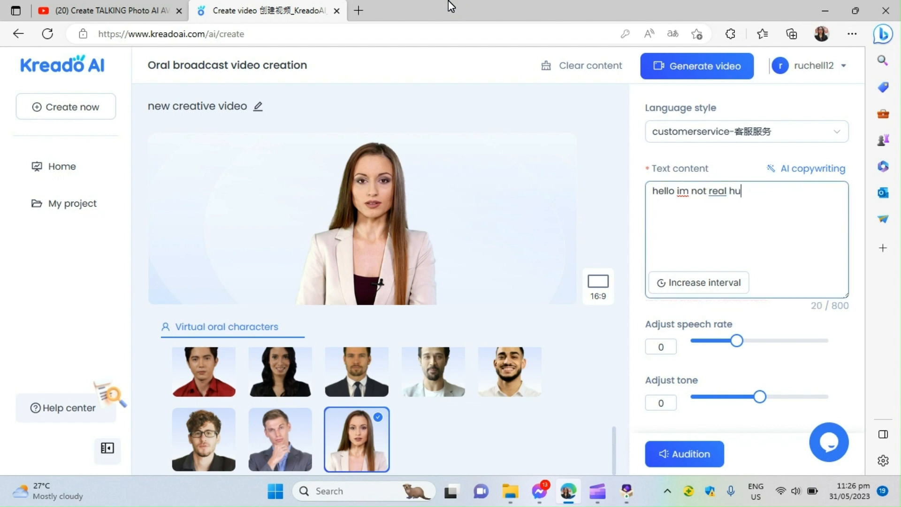